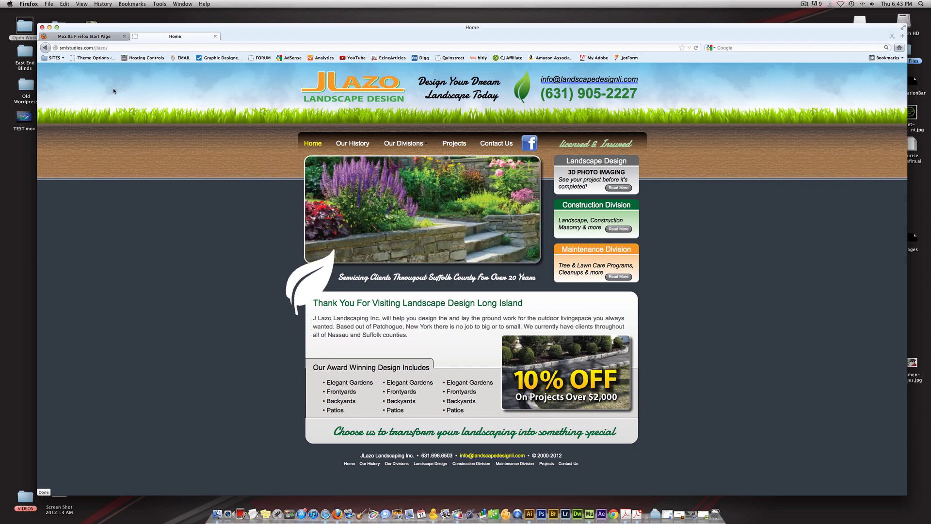
Switch from the reference landscaping site in Firefox to Adobe Muse
{"action": "key", "text": "super+Tab"}
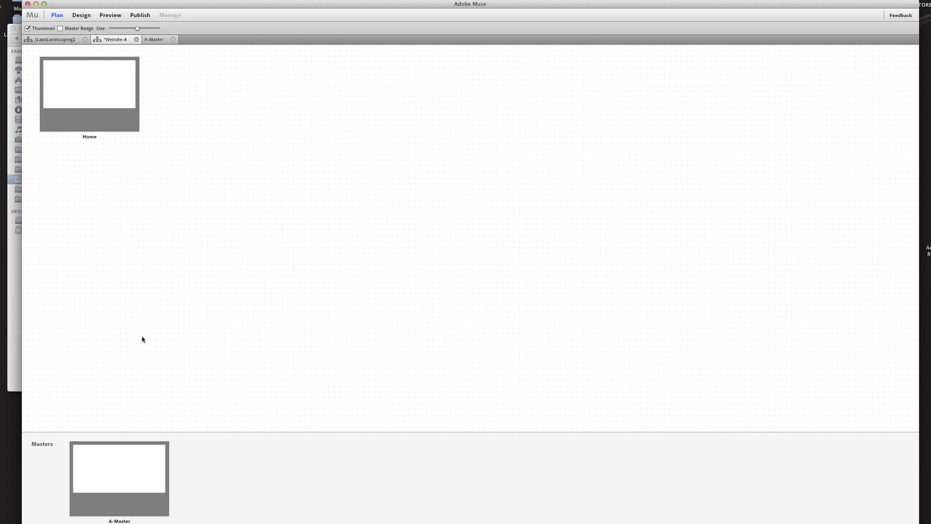
{"action": "mouse_move", "coordinate": [120, 470]}
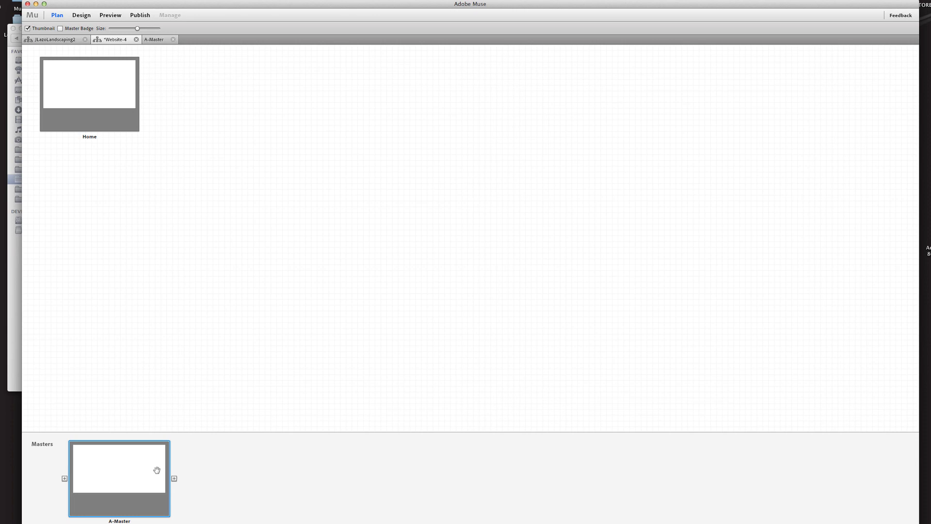
Open the A-Master master page from Plan view in Design view
{"action": "double_click", "coordinate": [154, 469]}
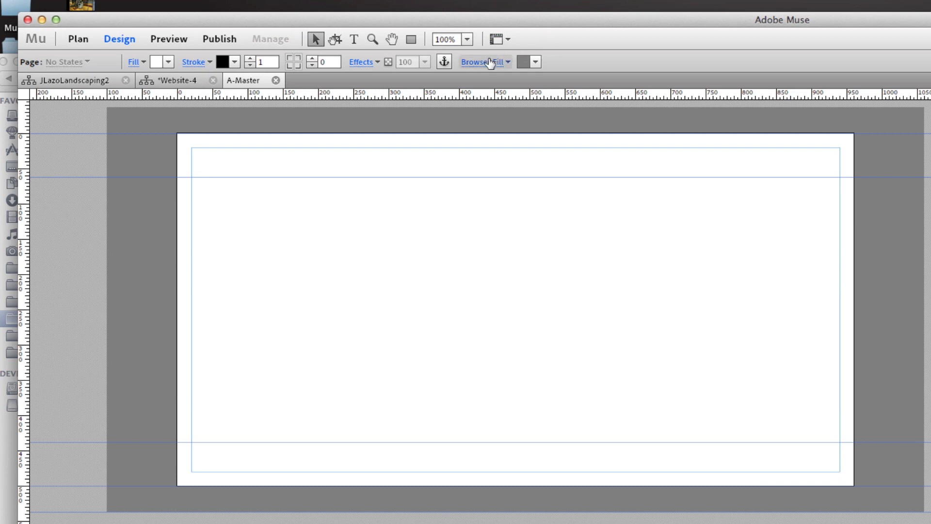
Set the A-Master browser fill to the red swatch
{"action": "left_click", "coordinate": [535, 63]}
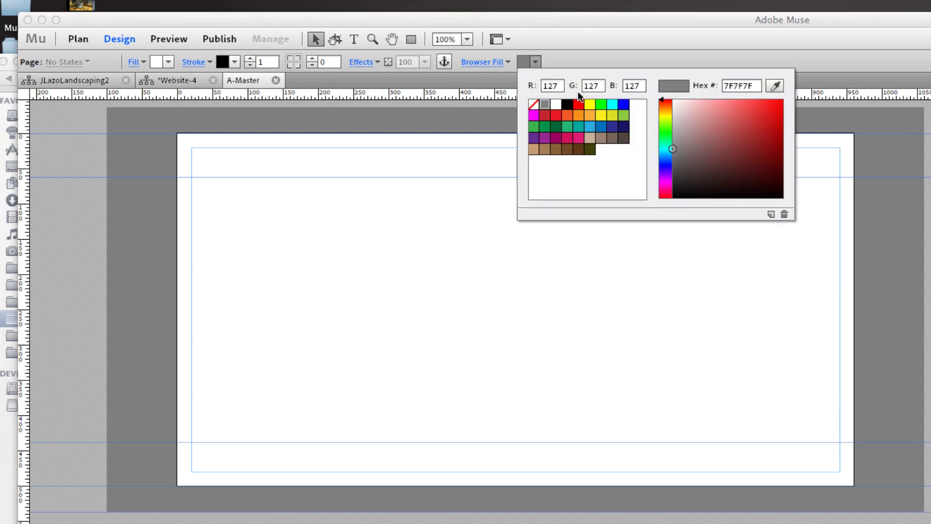
{"action": "left_click", "coordinate": [581, 102]}
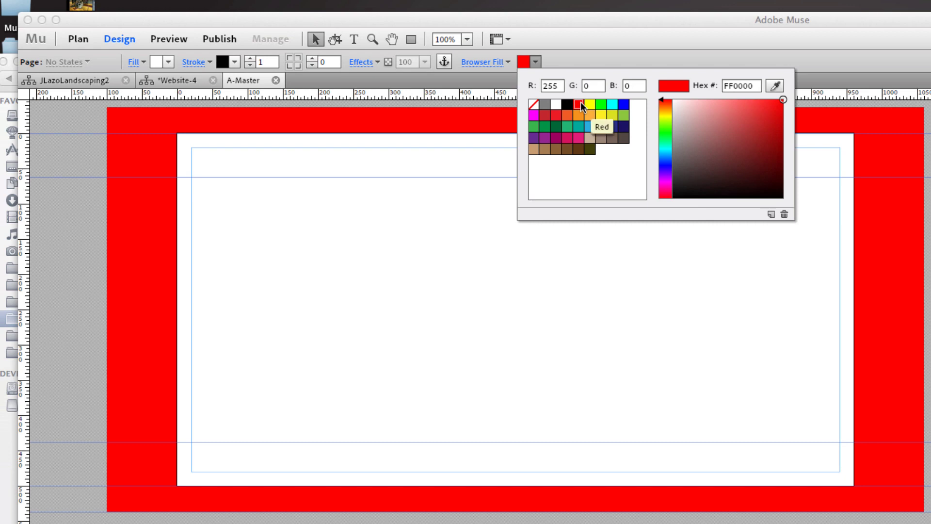
{"action": "left_click", "coordinate": [563, 17]}
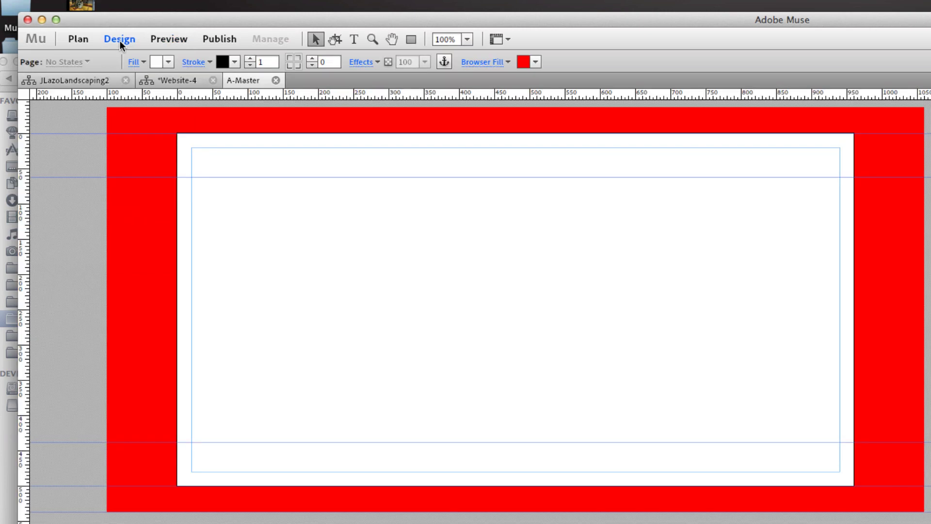
Try a vertical gradient starting in brown, then revert the browser fill to solid brown
{"action": "left_click", "coordinate": [480, 64]}
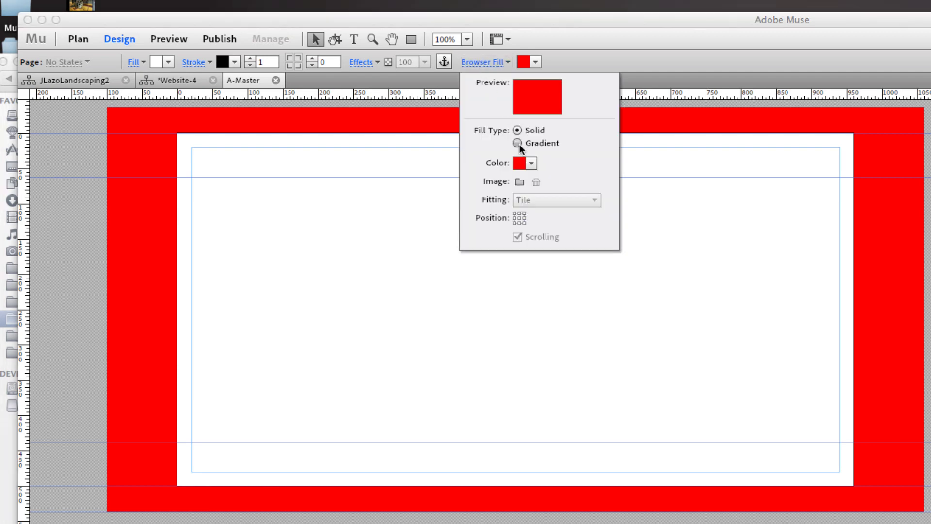
{"action": "left_click", "coordinate": [517, 143]}
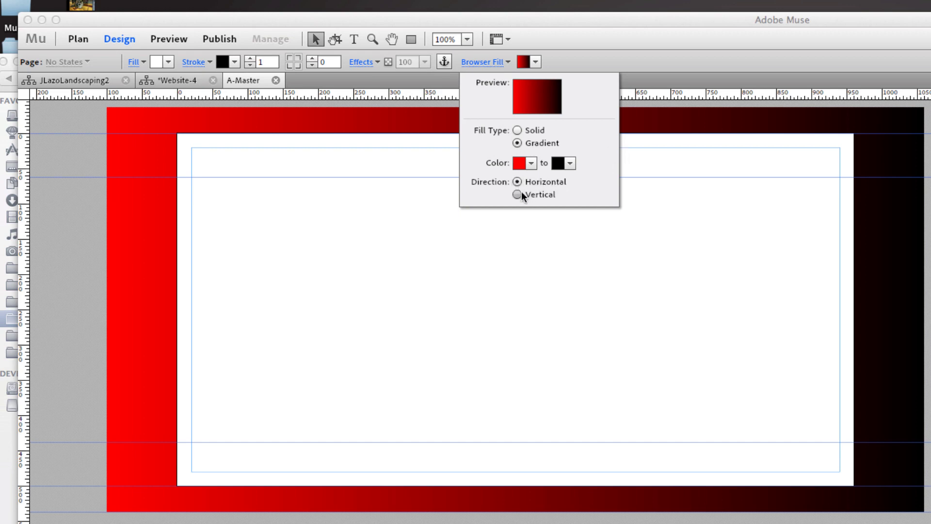
{"action": "left_click", "coordinate": [519, 195]}
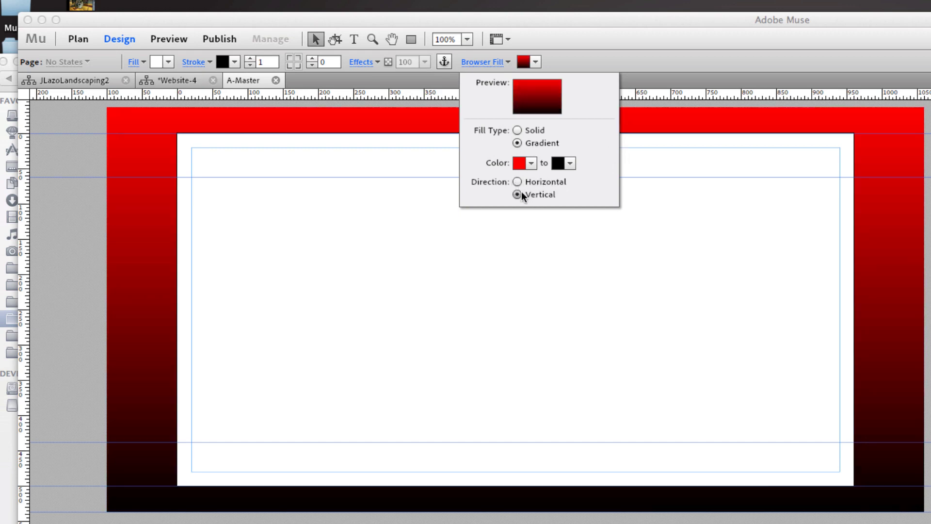
{"action": "left_click", "coordinate": [532, 164]}
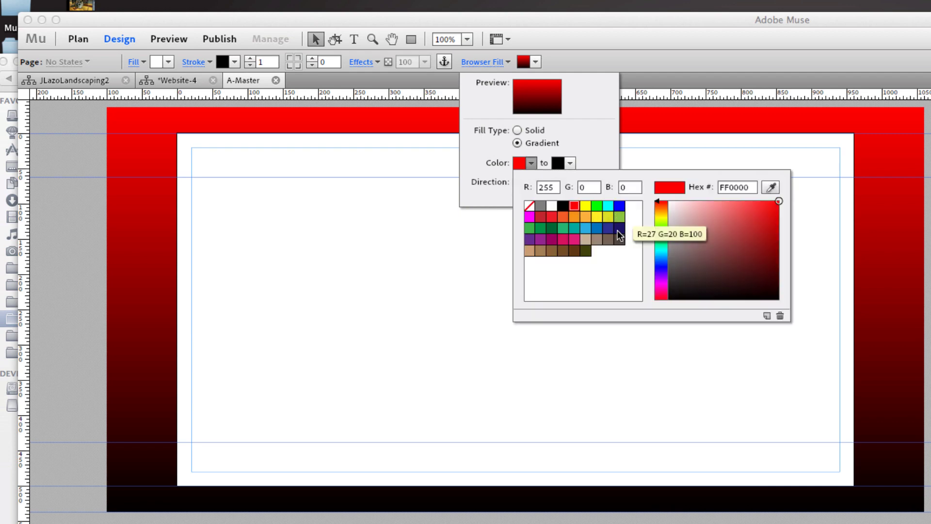
{"action": "left_click", "coordinate": [597, 237]}
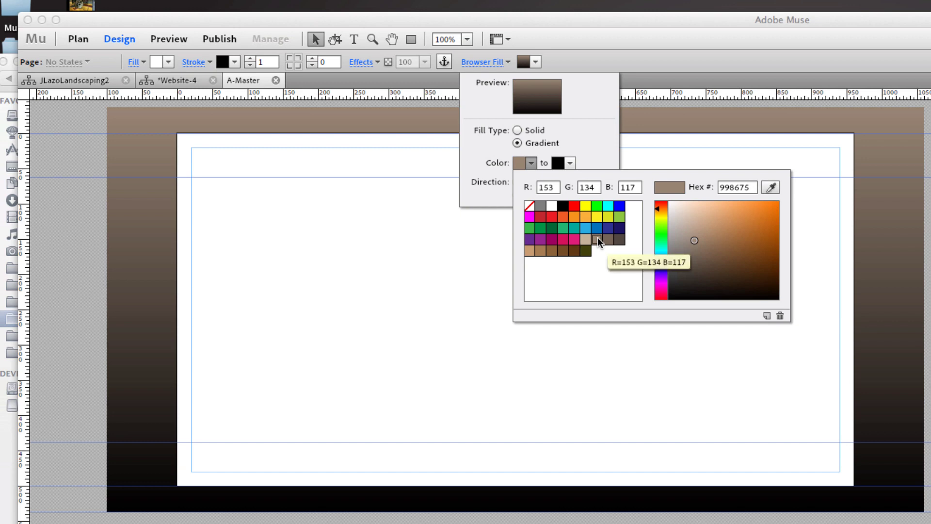
{"action": "left_click", "coordinate": [609, 118]}
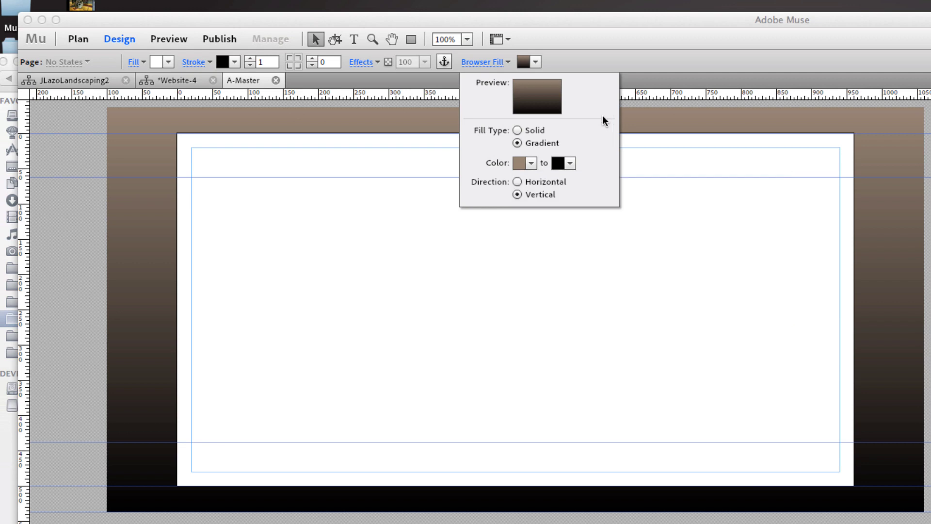
{"action": "left_click", "coordinate": [517, 132]}
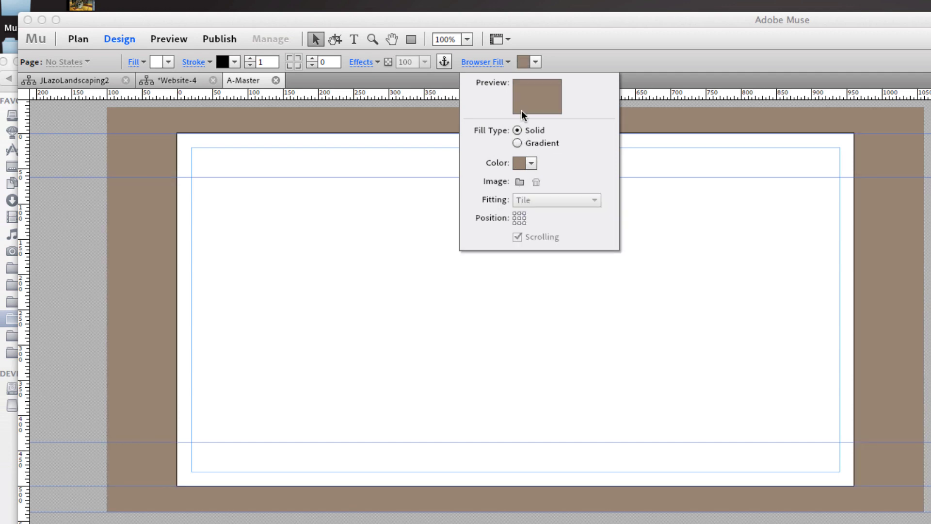
Import the long-island background file as the browser fill image
{"action": "left_click", "coordinate": [522, 181]}
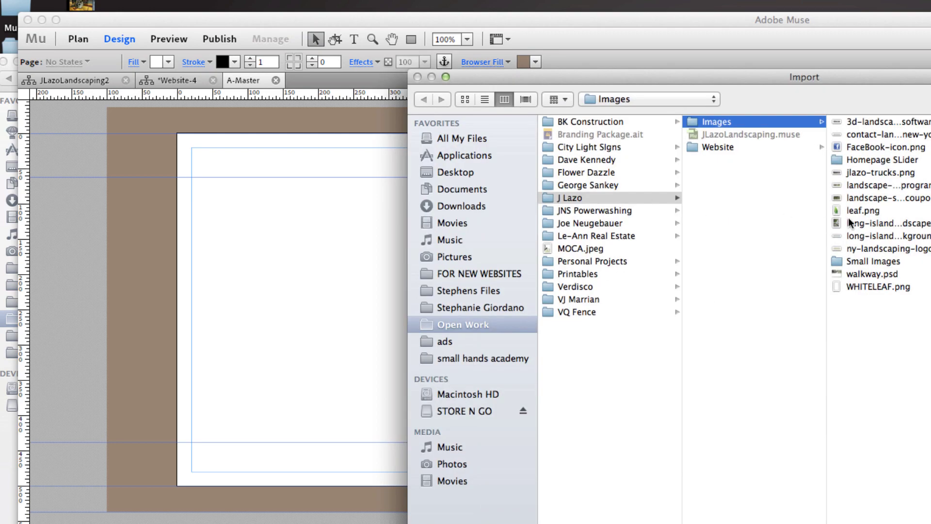
{"action": "left_click", "coordinate": [882, 236]}
{"action": "key", "text": "Return"}
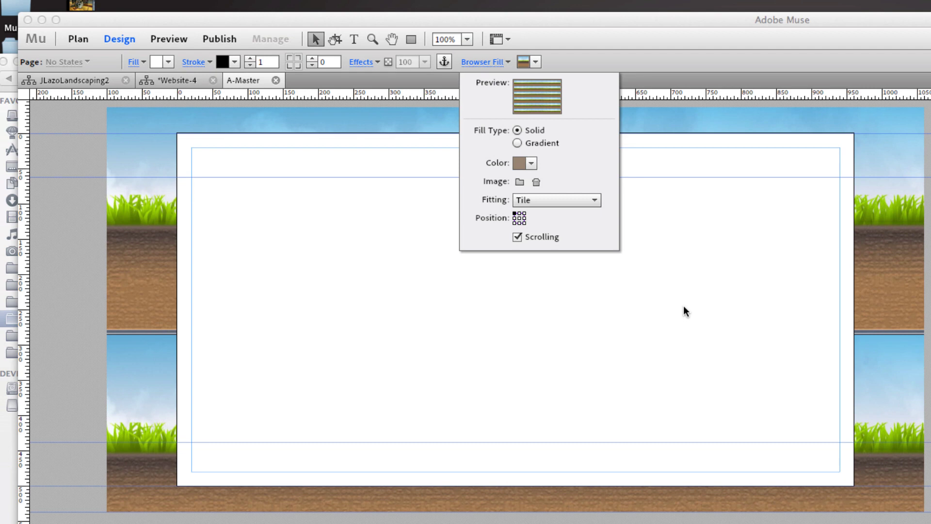
Set the background image fitting to Original Size and anchor it at the top
{"action": "left_click", "coordinate": [534, 201]}
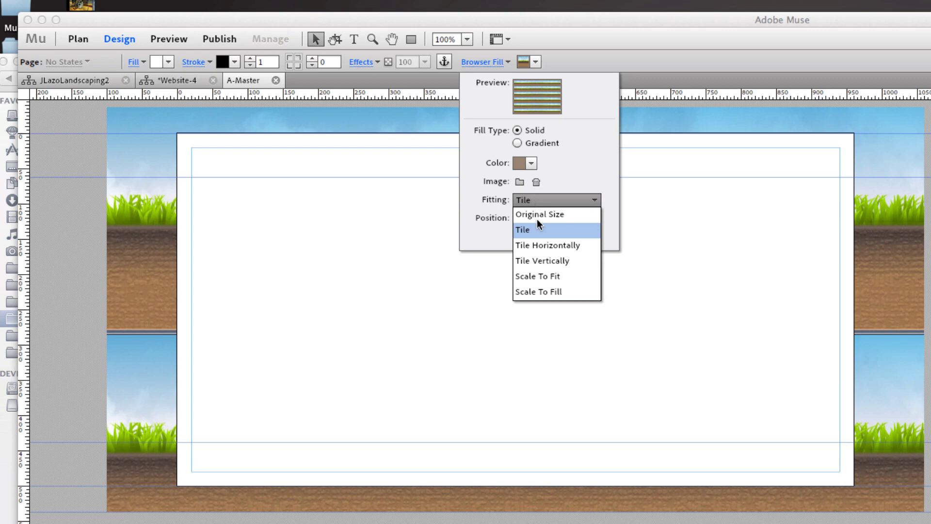
{"action": "left_click", "coordinate": [542, 216]}
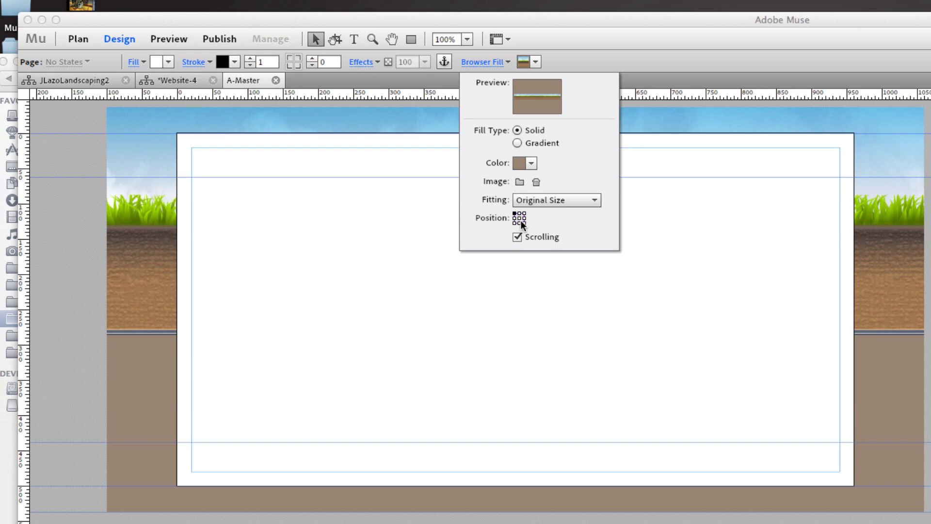
{"action": "left_click", "coordinate": [519, 219]}
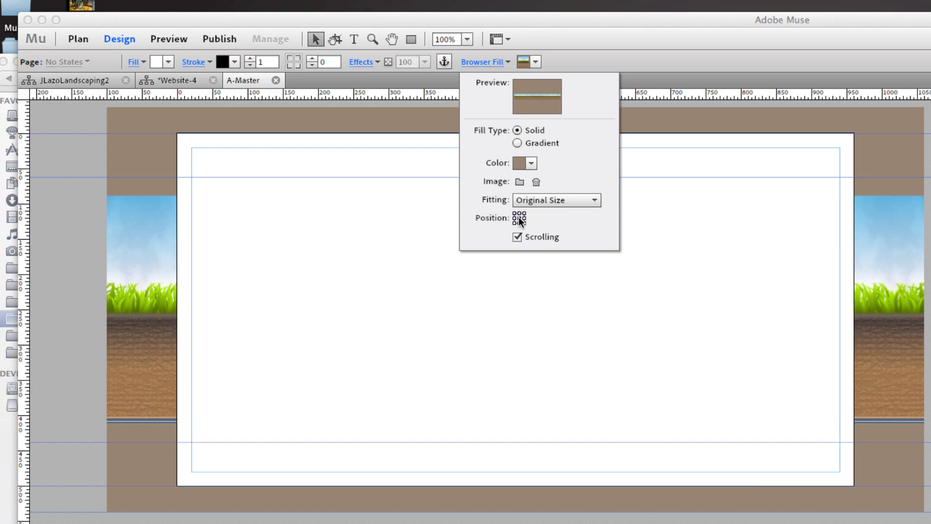
{"action": "left_click", "coordinate": [519, 215]}
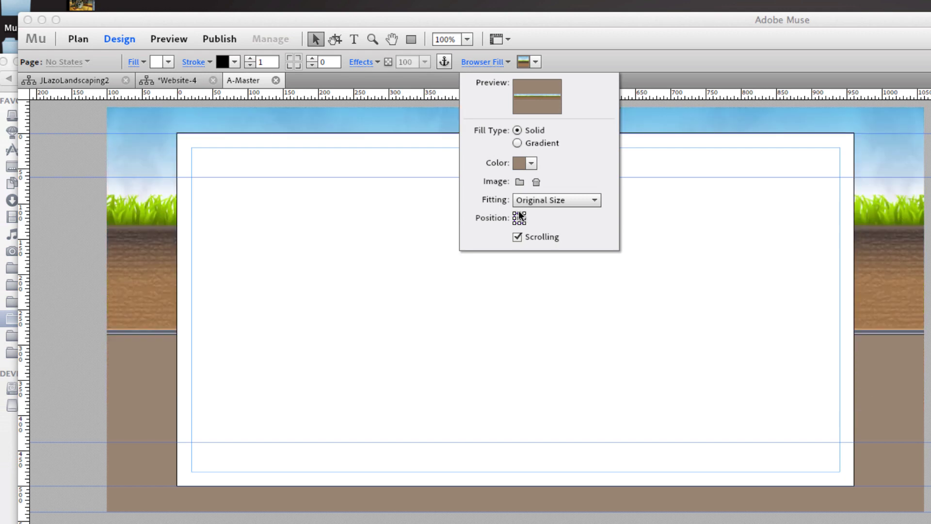
Change the browser fill colour to dark grey, preview, and return to Design view
{"action": "left_click", "coordinate": [529, 165]}
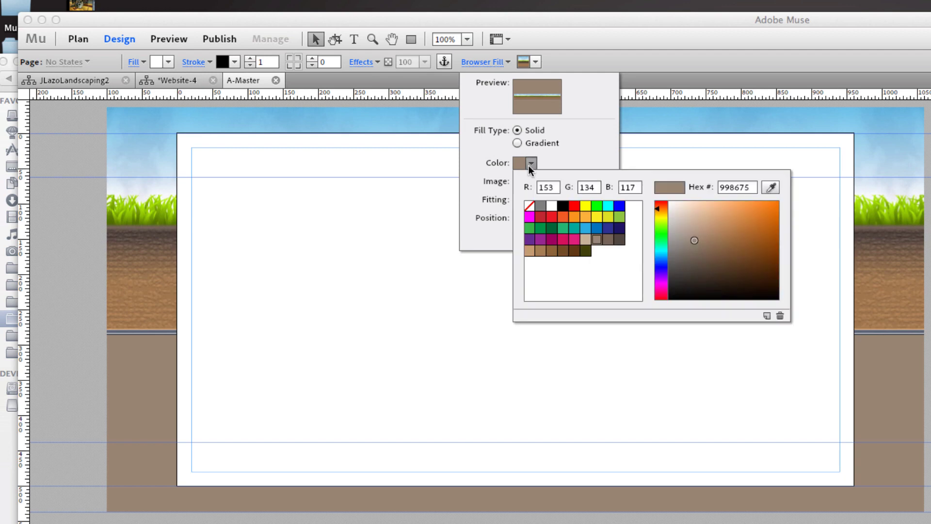
{"action": "left_click_drag", "start_coordinate": [670, 274], "coordinate": [670, 264]}
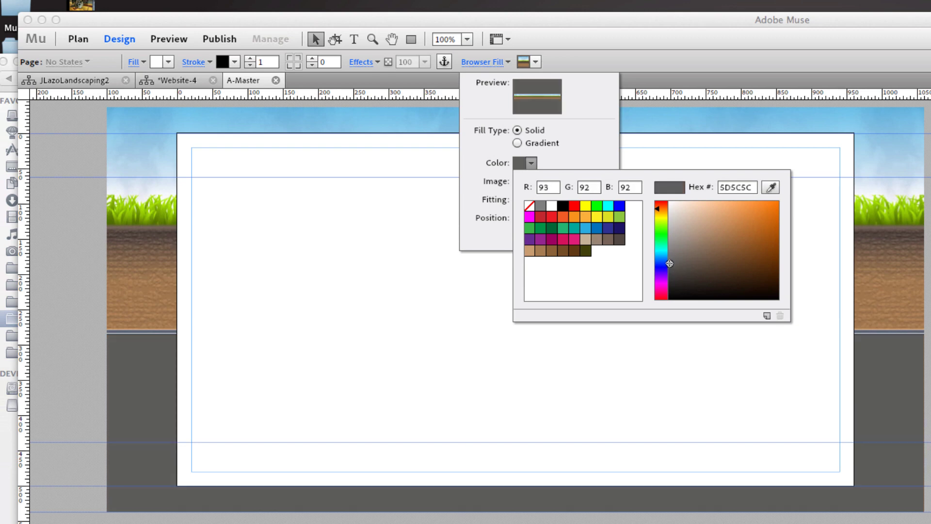
{"action": "left_click", "coordinate": [586, 97]}
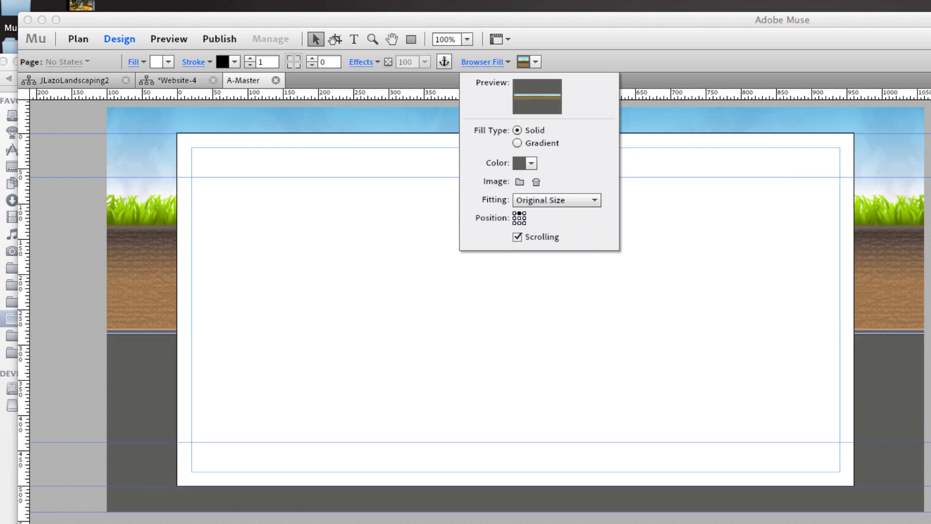
{"action": "key", "text": "Escape"}
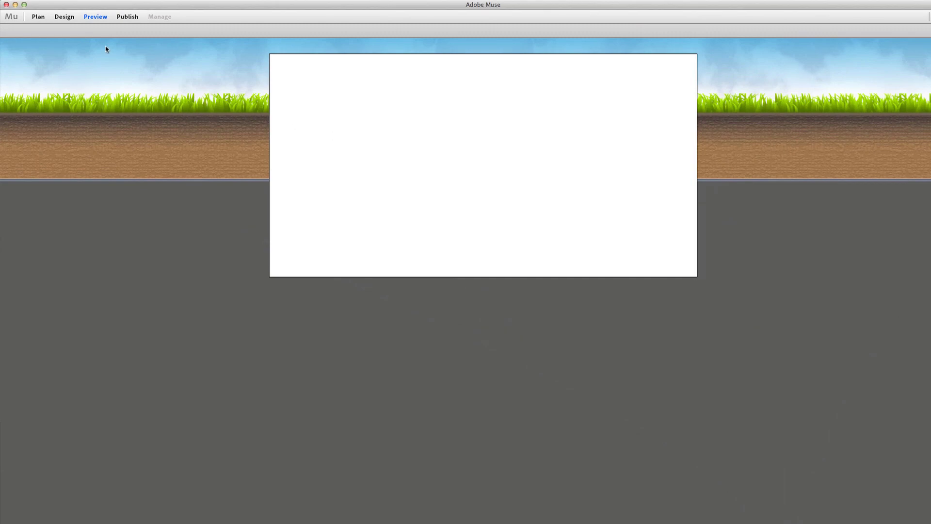
{"action": "left_click", "coordinate": [64, 16]}
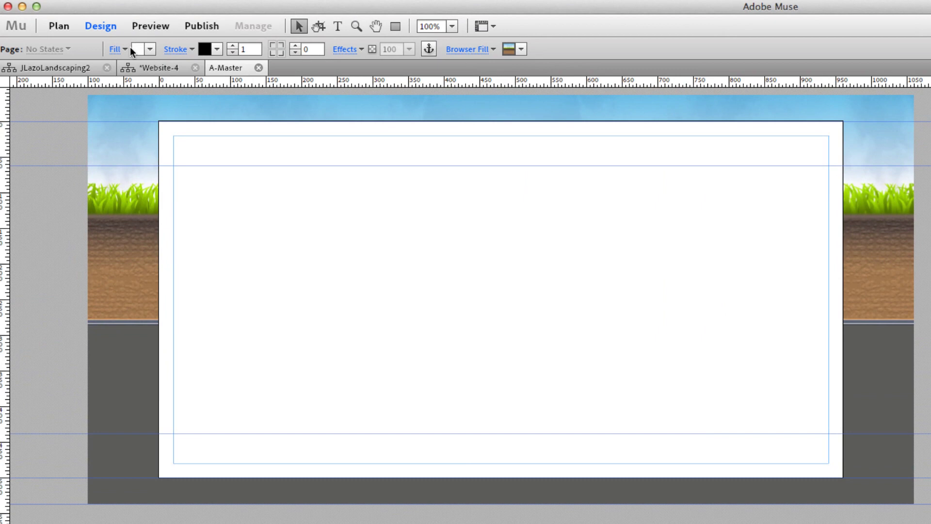
Set the page wrapper fill to None and toggle guides off with Cmd+;
{"action": "left_click", "coordinate": [151, 48]}
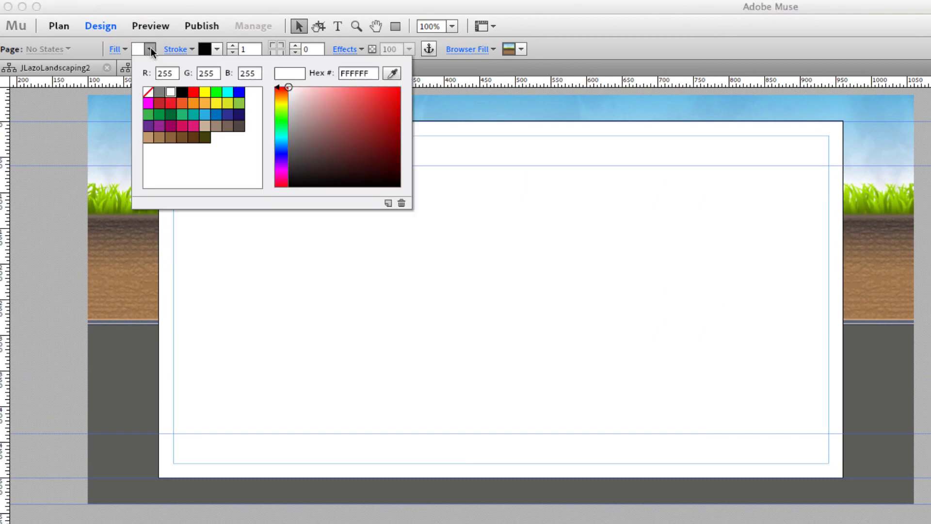
{"action": "left_click", "coordinate": [147, 92]}
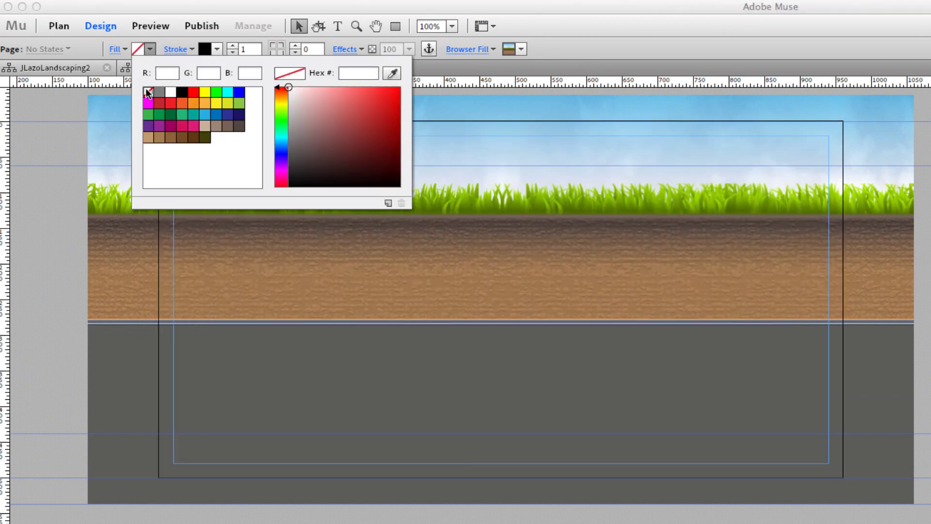
{"action": "left_click", "coordinate": [228, 9]}
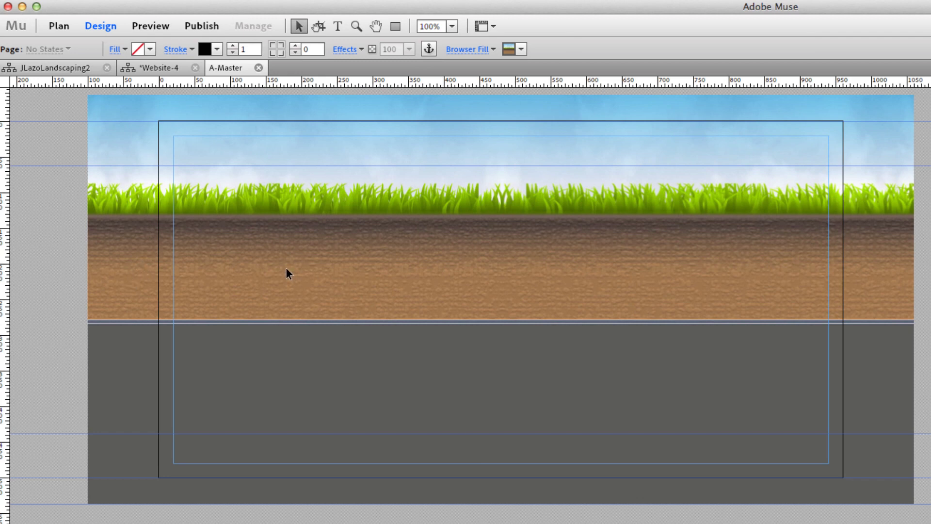
{"action": "key", "text": "super+semicolon"}
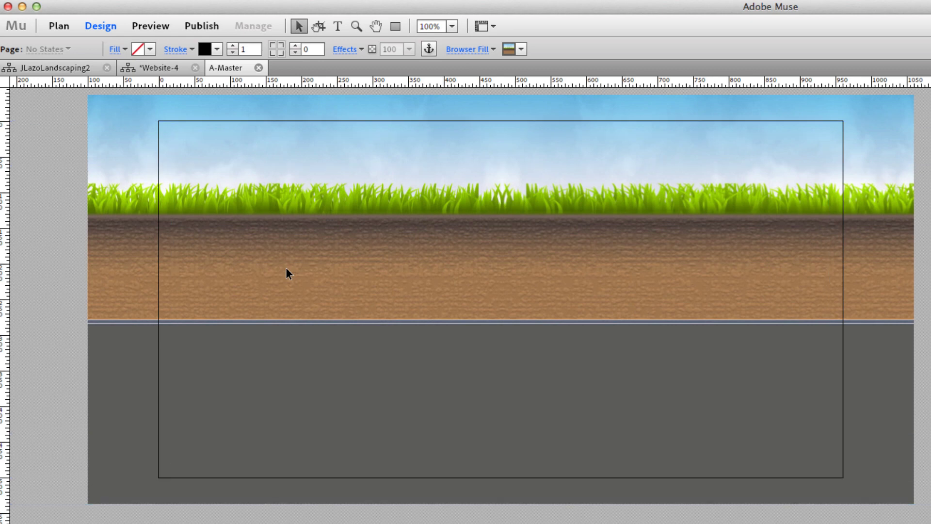
{"action": "key", "text": "super+semicolon"}
{"action": "key", "text": "super+semicolon"}
Set the page wrapper stroke width to 0 and preview the master page
{"action": "left_click", "coordinate": [232, 52]}
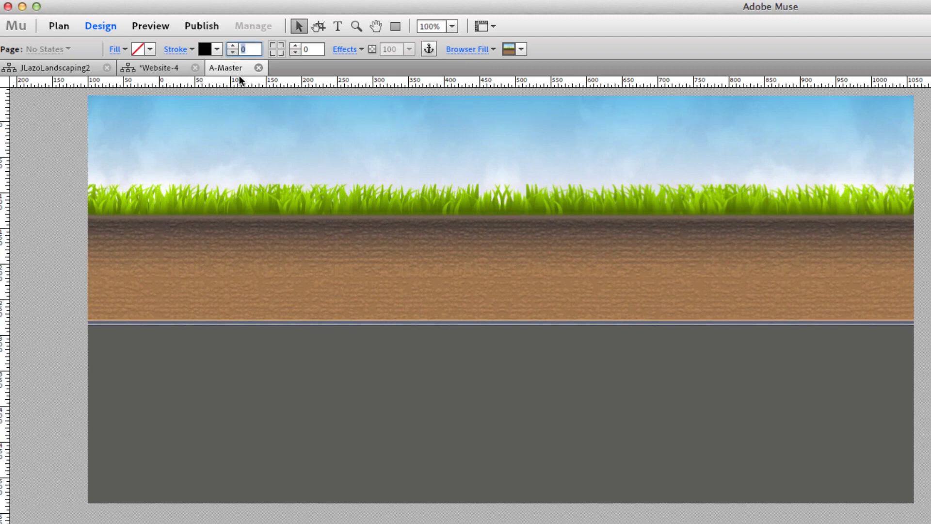
{"action": "left_click", "coordinate": [116, 17]}
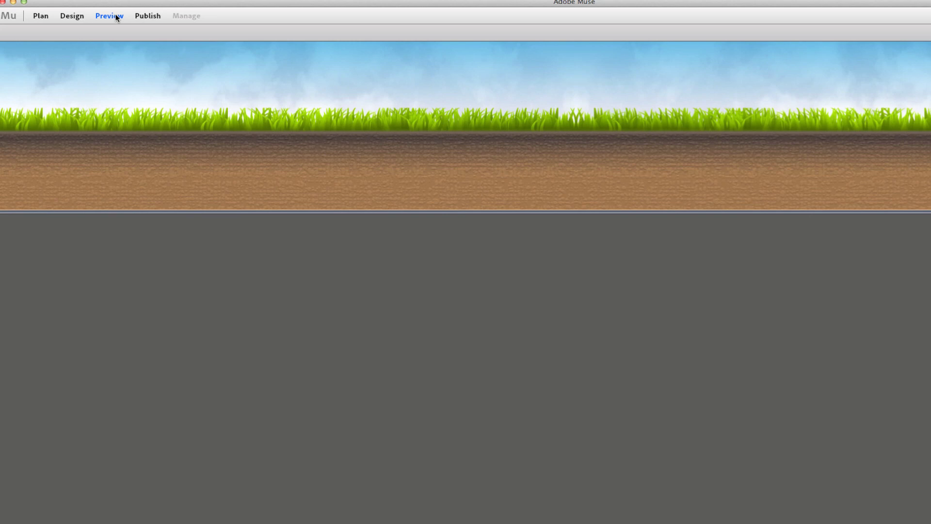